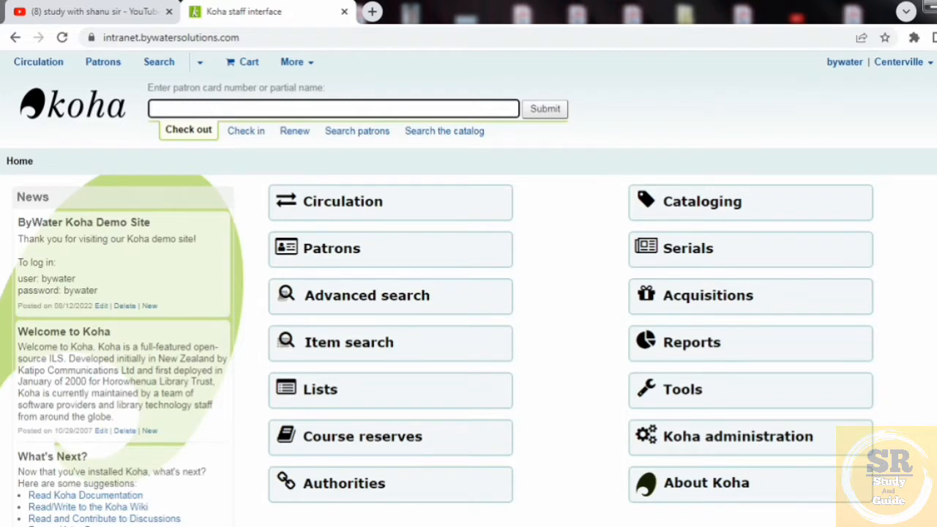
# Open the Enhanced content preferences within the global system preferences of Koha administration
pyautogui.scroll(-2, 469, 293)
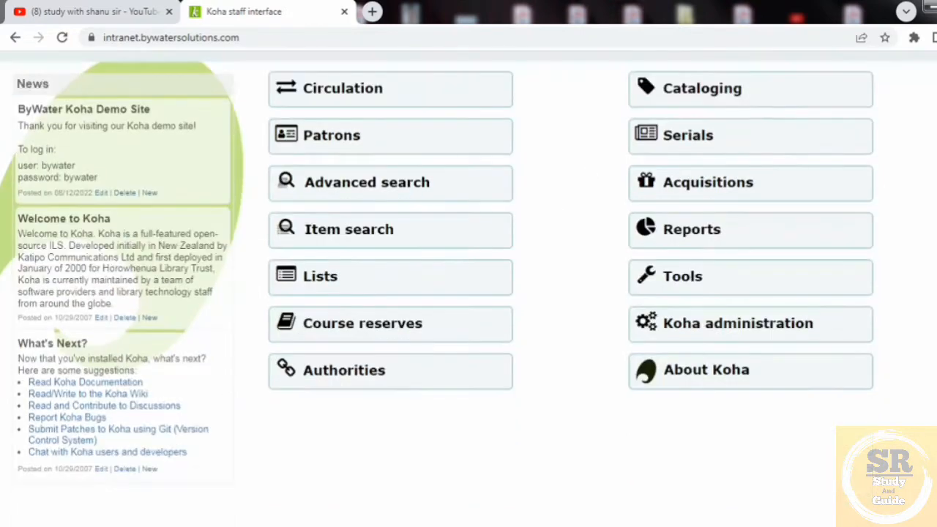
pyautogui.click(737, 324)
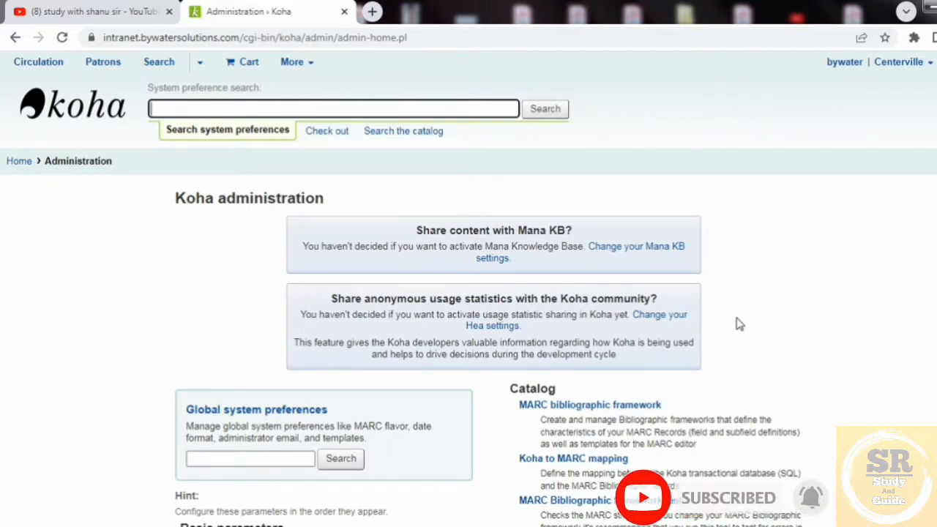
pyautogui.click(270, 412)
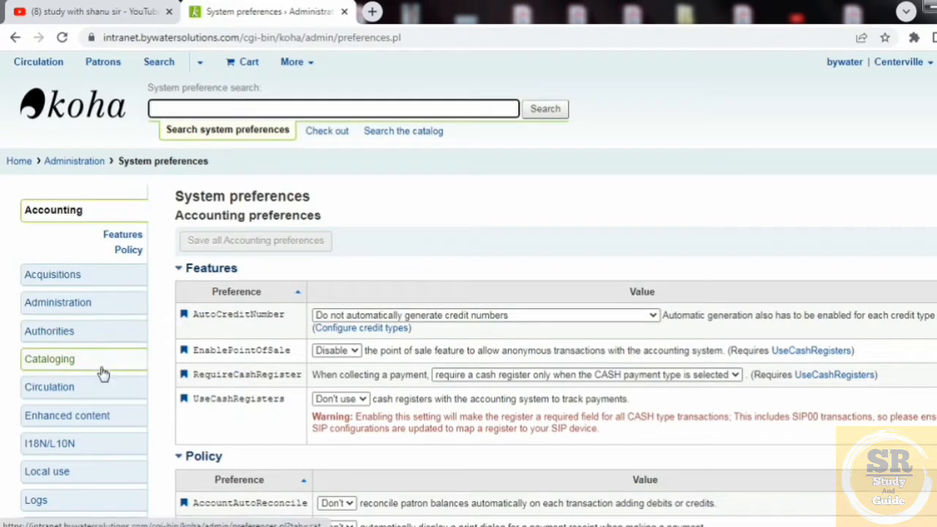
pyautogui.click(95, 422)
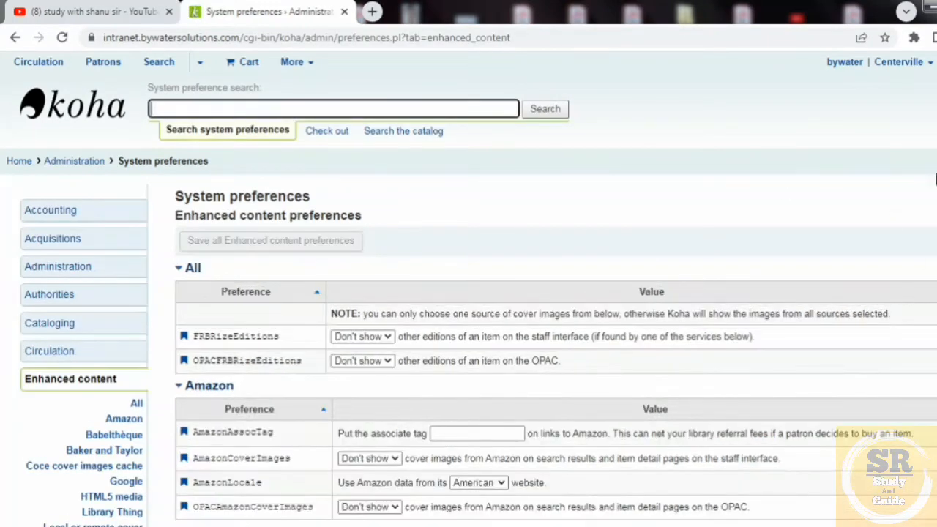
# Set the GoogleJackets preference to Add and save all Enhanced content preferences
pyautogui.scroll(-1, 858, 188)
pyautogui.scroll(-7, 556, 293)
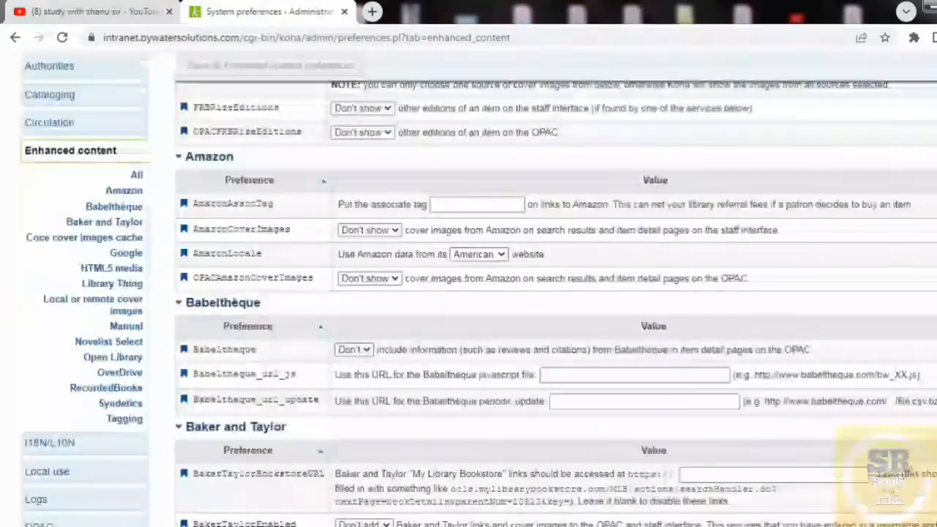
pyautogui.scroll(-3, 395, 273)
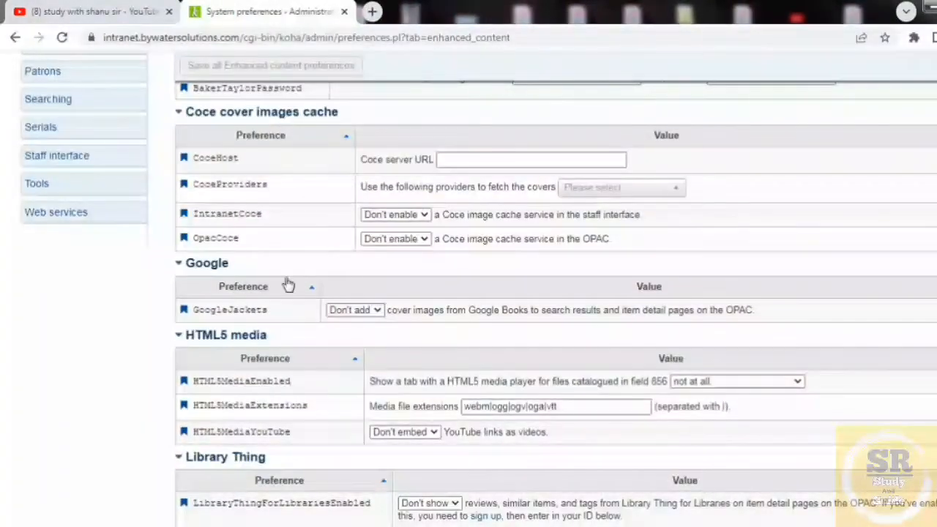
pyautogui.click(377, 310)
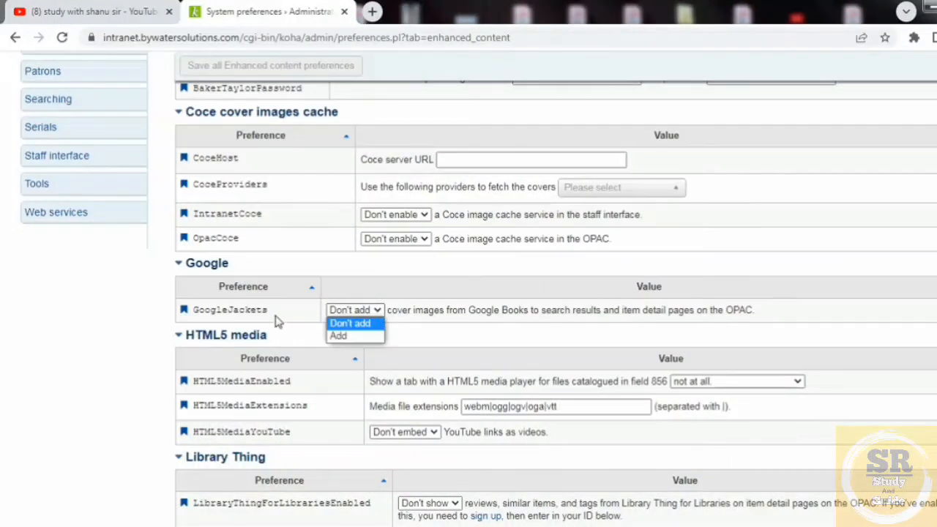
pyautogui.click(353, 335)
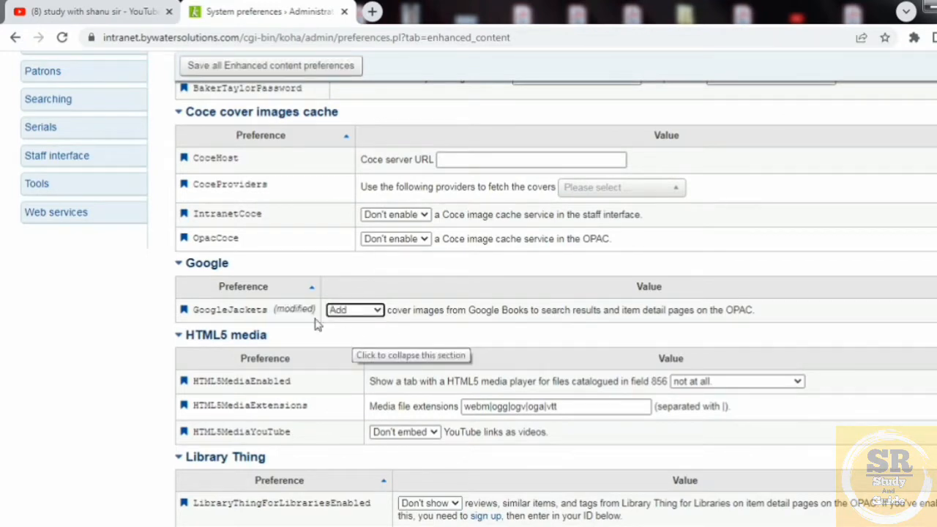
pyautogui.click(278, 66)
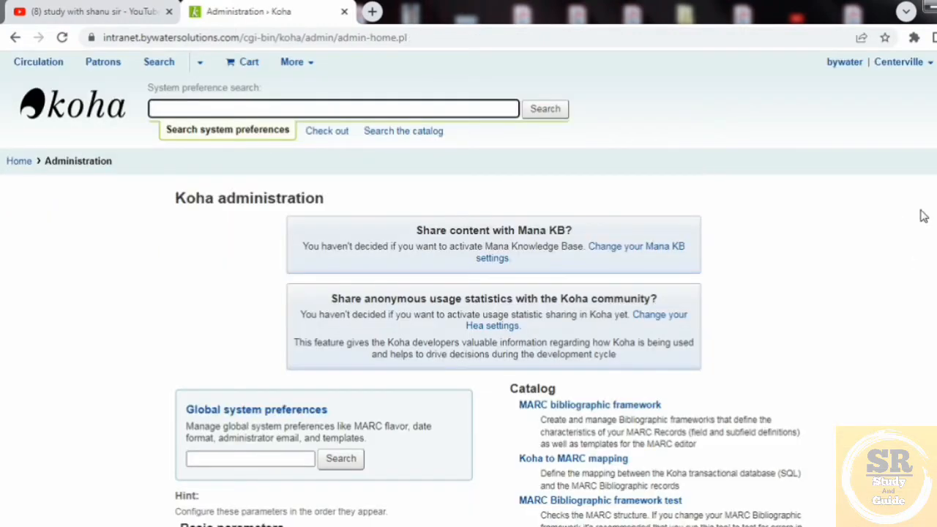
# Open the Libraries list under the basic parameters in Koha administration and look through its entries
pyautogui.scroll(-4, 468, 293)
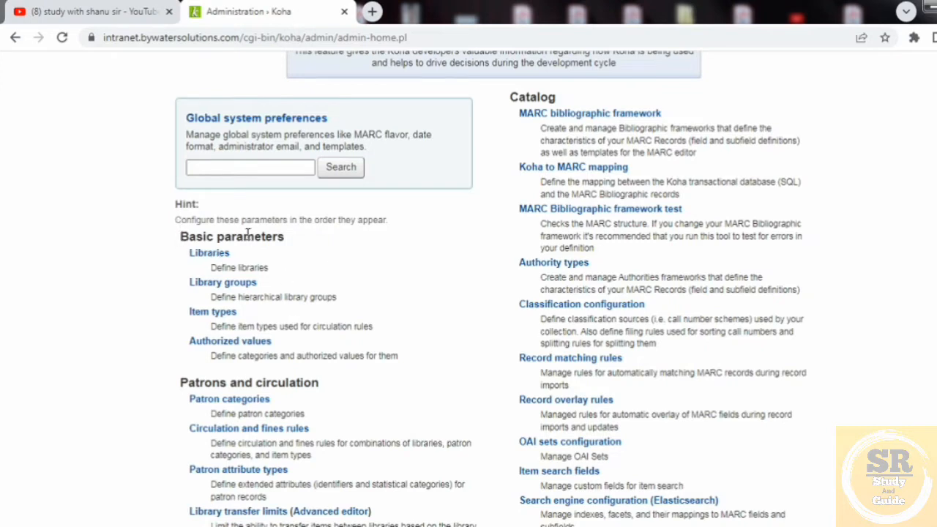
pyautogui.click(214, 256)
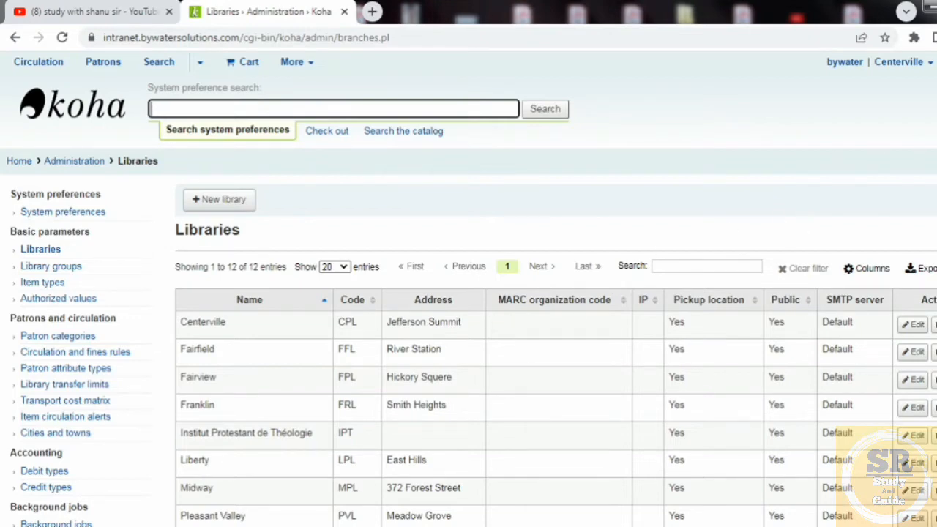
pyautogui.scroll(-3, 556, 308)
pyautogui.scroll(-2, 556, 293)
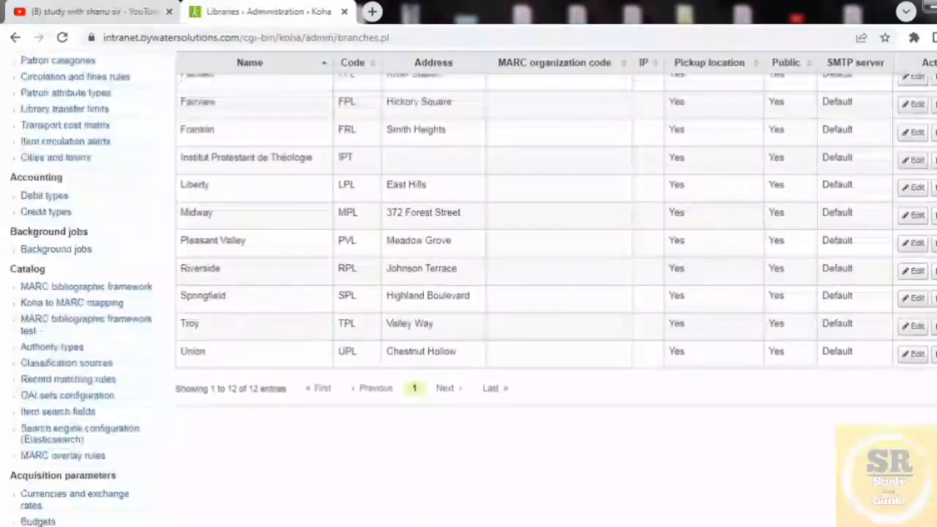
pyautogui.scroll(4, 556, 292)
pyautogui.scroll(1, 556, 293)
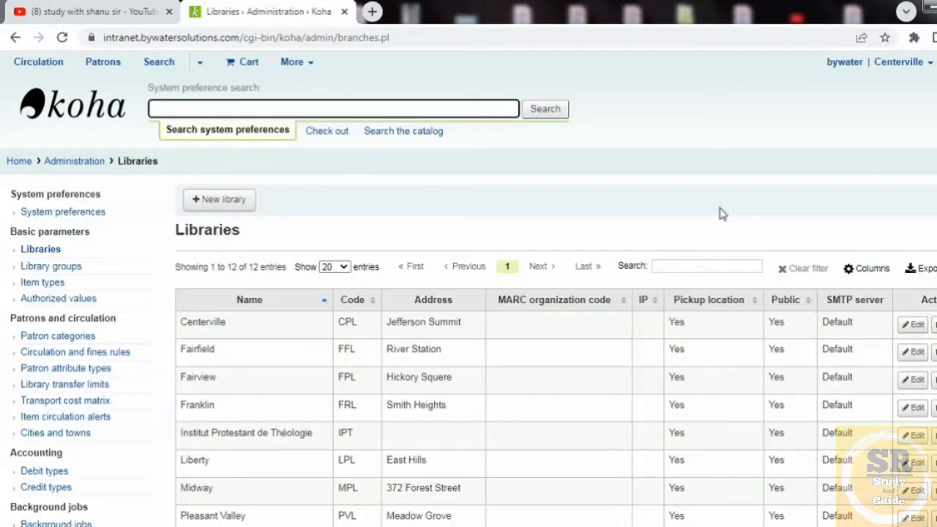
# Start a new library with the code SWLB and the name SWAMI VIVEKANAND LIBRARY
pyautogui.click(207, 210)
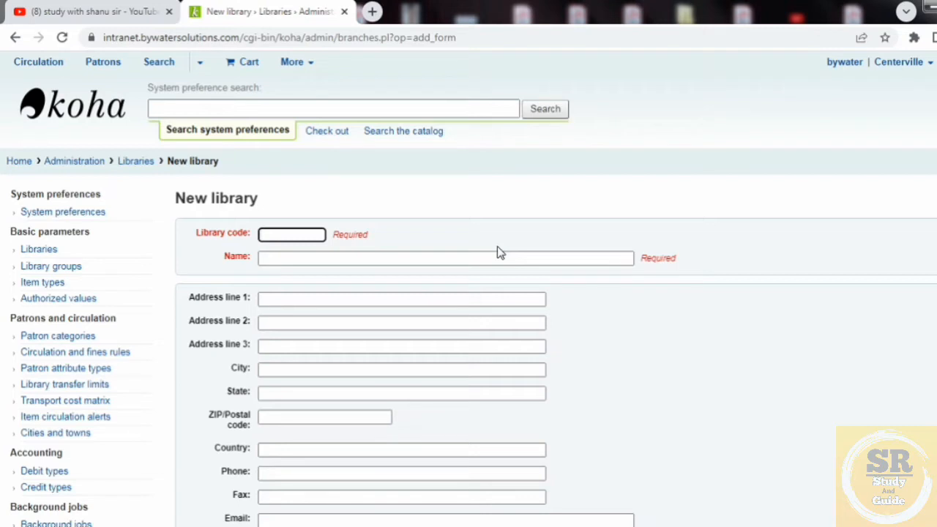
pyautogui.write('SWLB')
pyautogui.click(356, 258)
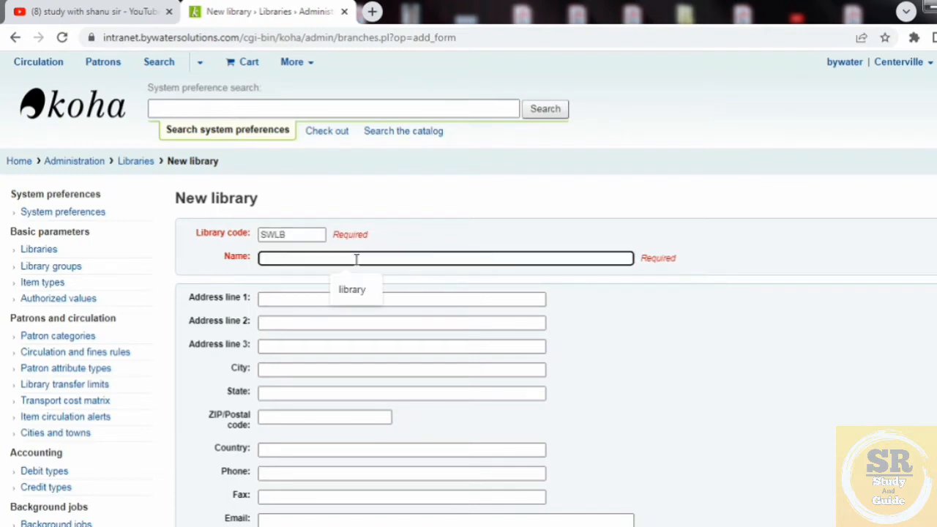
pyautogui.write('SWA')
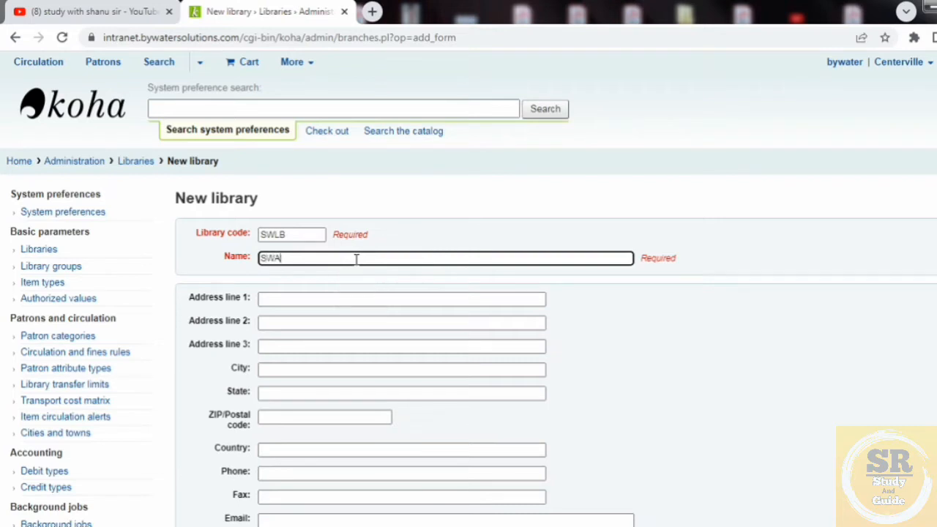
pyautogui.write('MI VIB')
pyautogui.press('BackSpace')
pyautogui.write('VEKANAND')
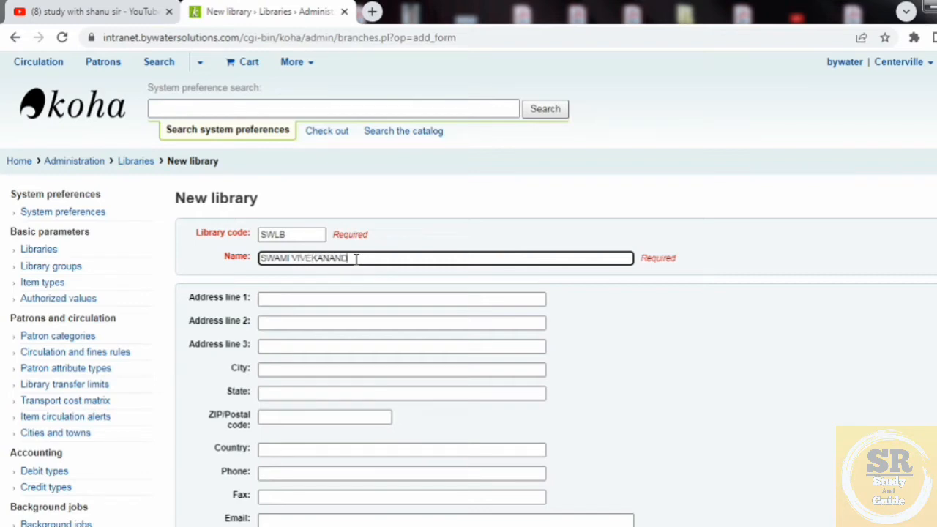
pyautogui.write(' LIBRARY')
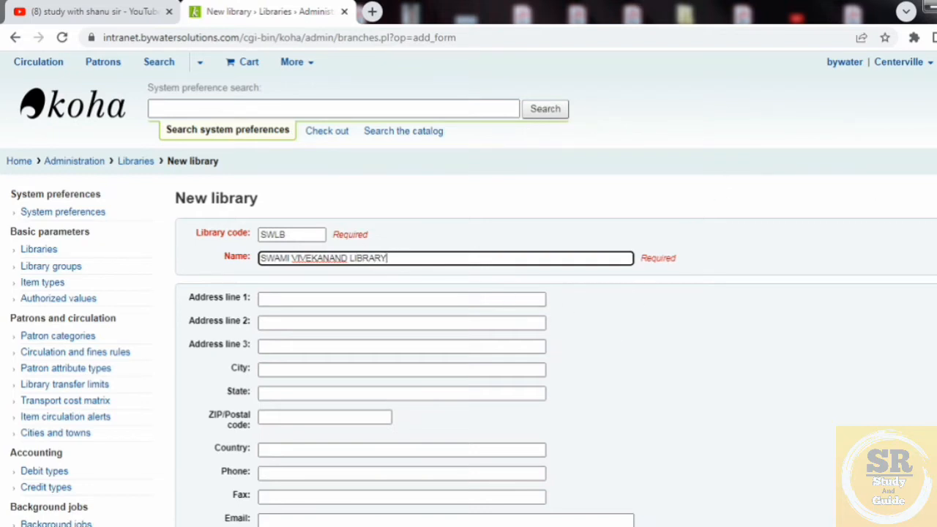
# Review the new library form's fields and enter New Delhi as the first address line
pyautogui.scroll(-2, 468, 293)
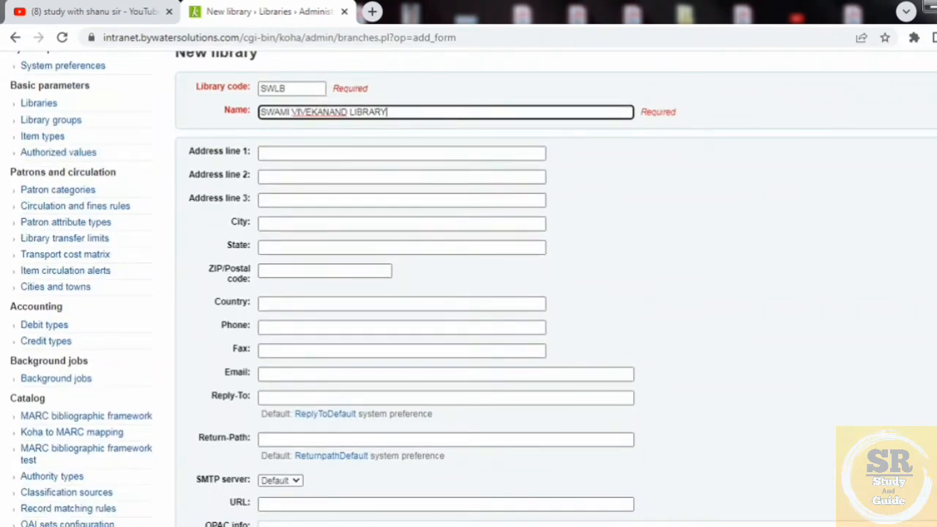
pyautogui.scroll(-3, 469, 293)
pyautogui.scroll(-3, 468, 293)
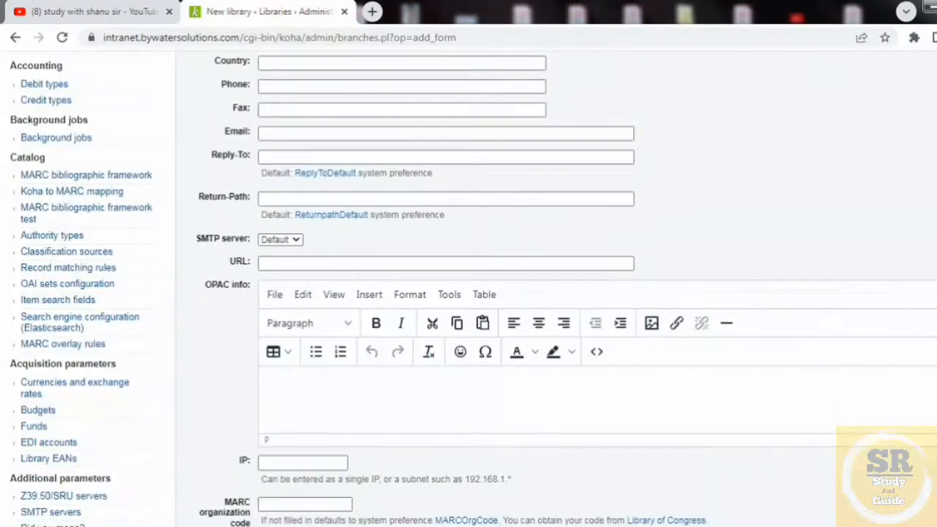
pyautogui.scroll(8, 469, 292)
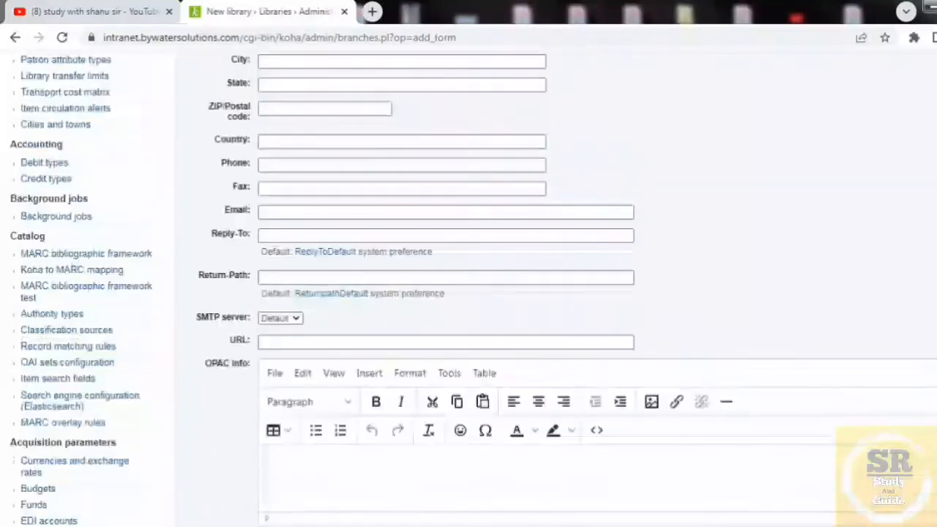
pyautogui.scroll(1, 468, 293)
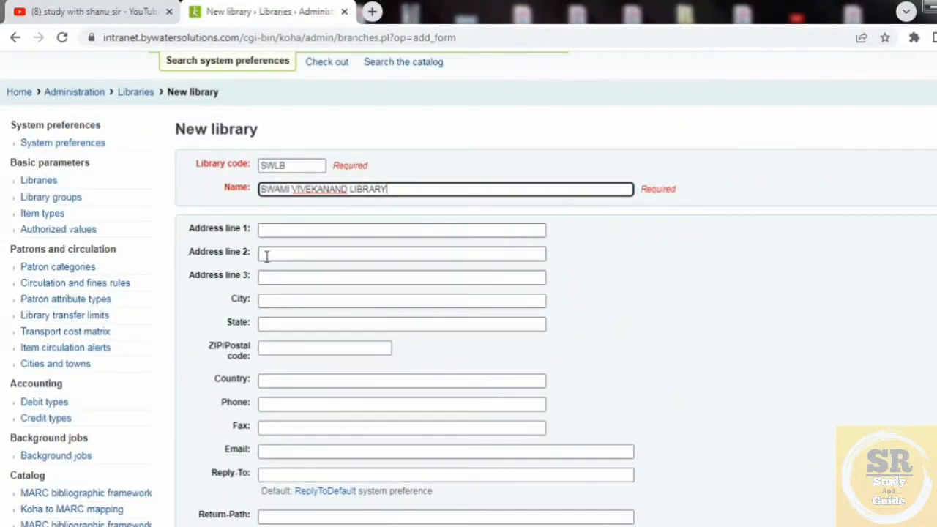
pyautogui.click(297, 234)
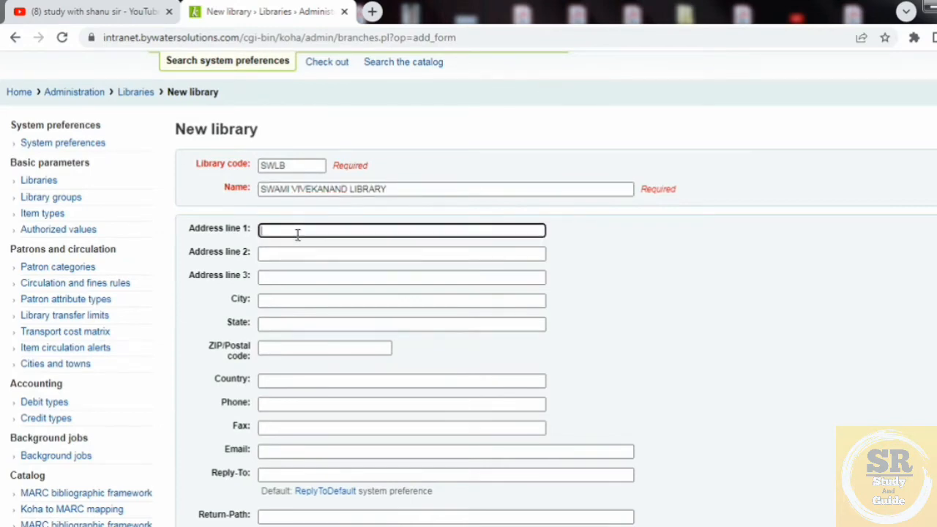
pyautogui.write('newd')
pyautogui.press('BackSpace')
pyautogui.press('BackSpace')
pyautogui.press('BackSpace')
pyautogui.write('New ')
pyautogui.write('d')
pyautogui.write('Delhi')
# Enter New Delhi as both the library's city and state, and fill in its postal code
pyautogui.click(337, 296)
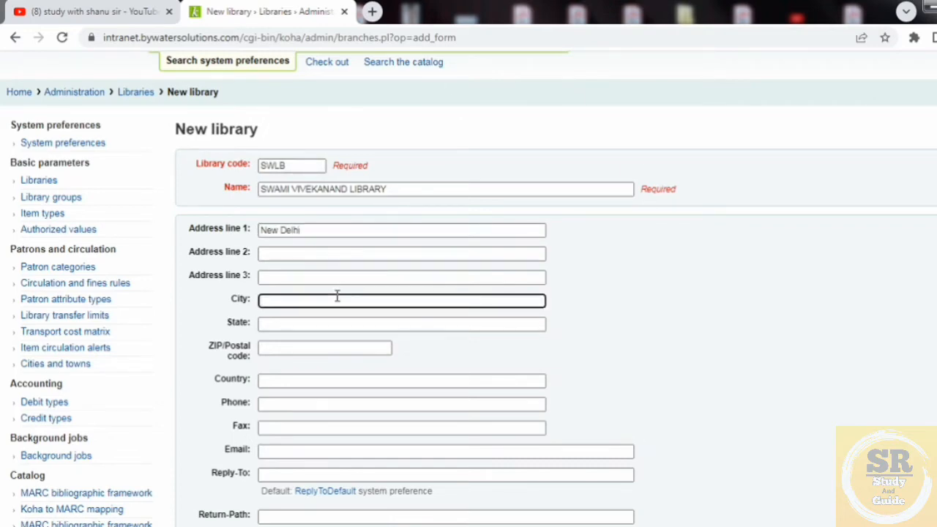
pyautogui.write('New Delhi')
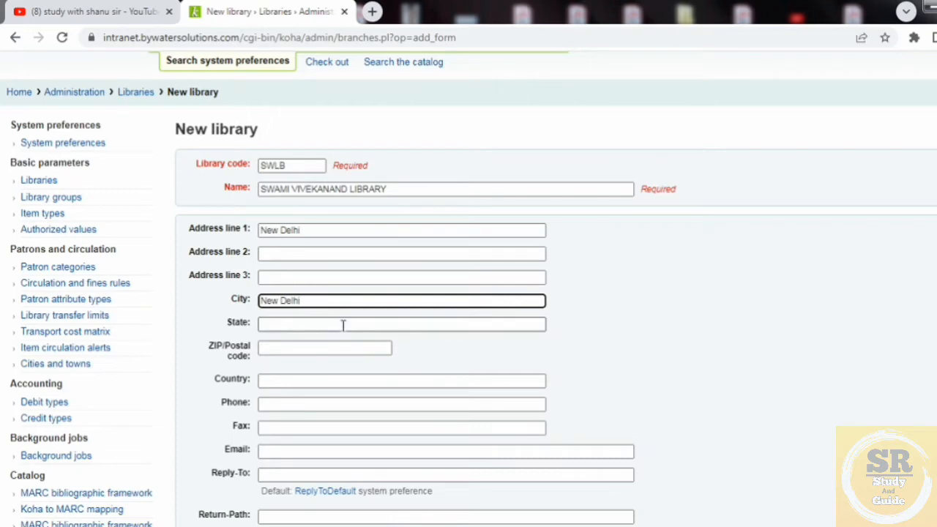
pyautogui.click(343, 325)
pyautogui.write('Ne')
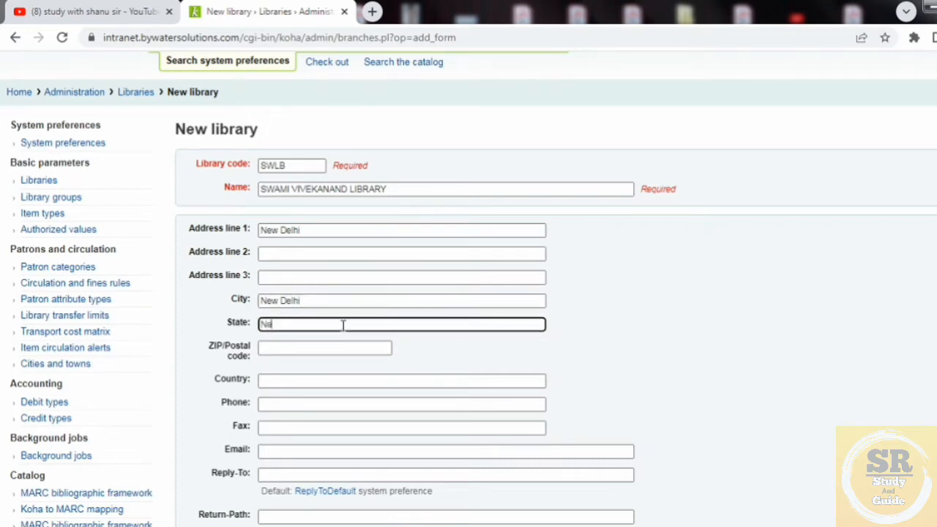
pyautogui.write('w Delhi')
pyautogui.click(353, 348)
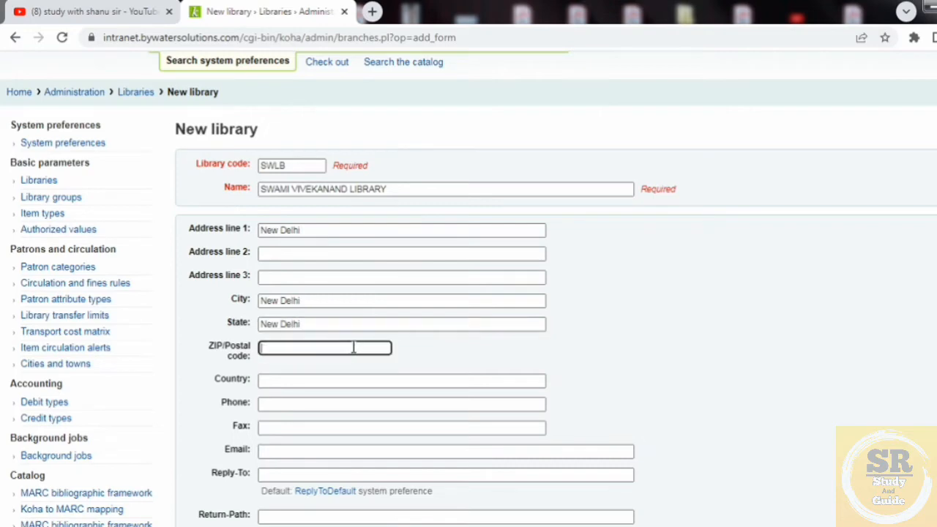
pyautogui.write('110001')
# Set the library's country to India, submit the new library, and decline saving its address in the browser
pyautogui.click(330, 376)
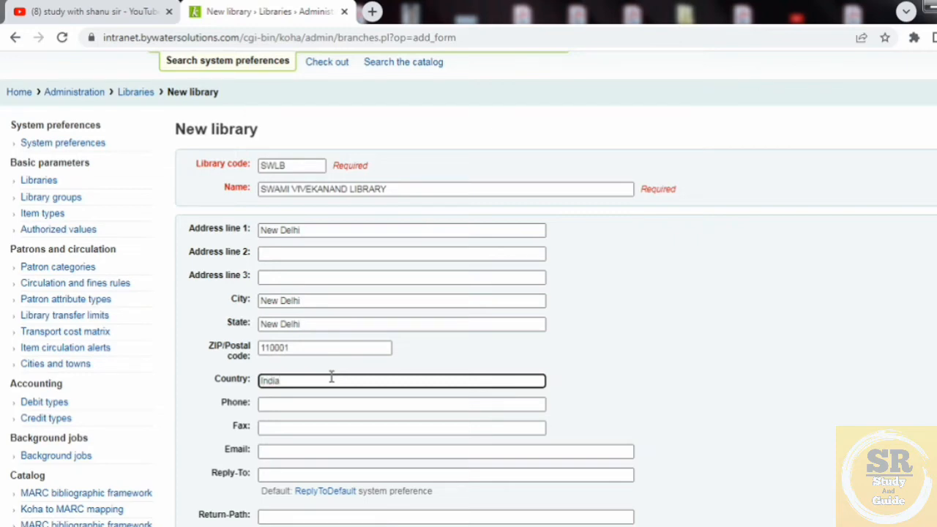
pyautogui.scroll(-6, 468, 293)
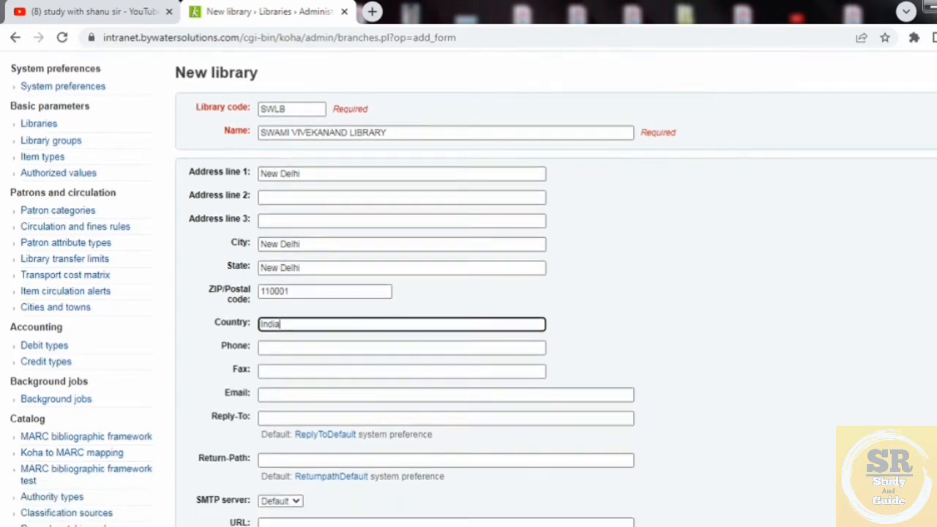
pyautogui.scroll(-2, 551, 492)
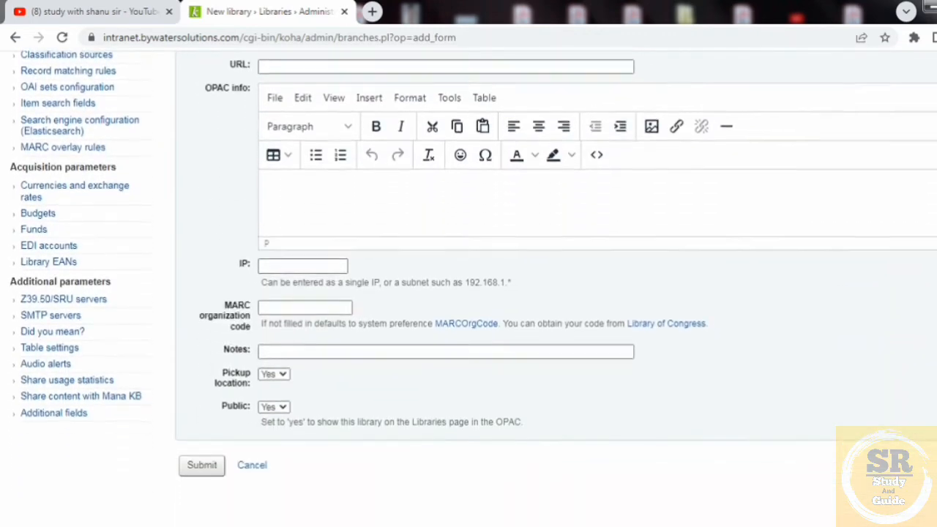
pyautogui.click(196, 461)
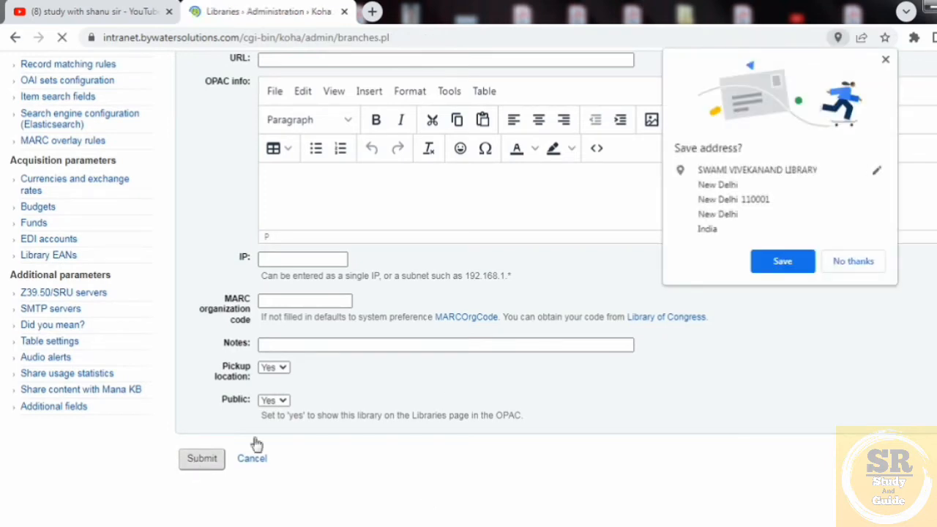
pyautogui.click(855, 261)
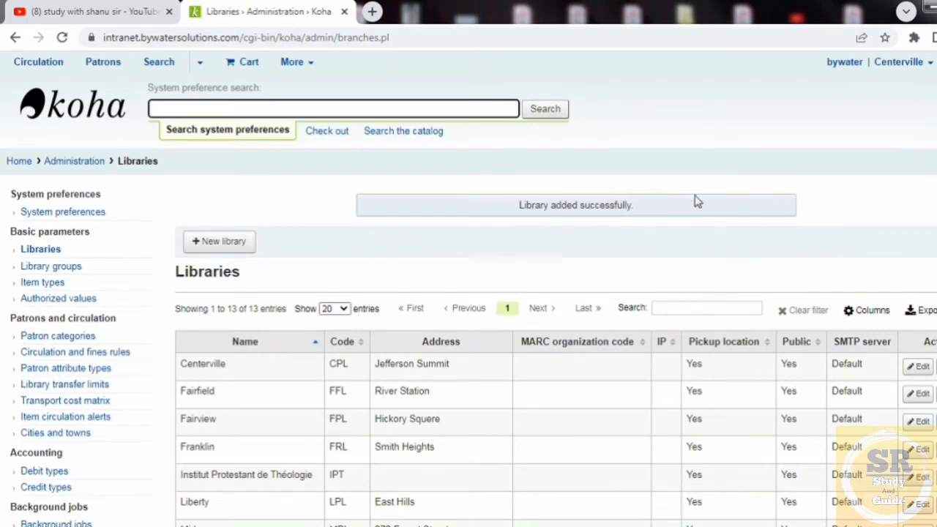
# Filter the Libraries list by the code swlb to find the newly added library
pyautogui.click(688, 307)
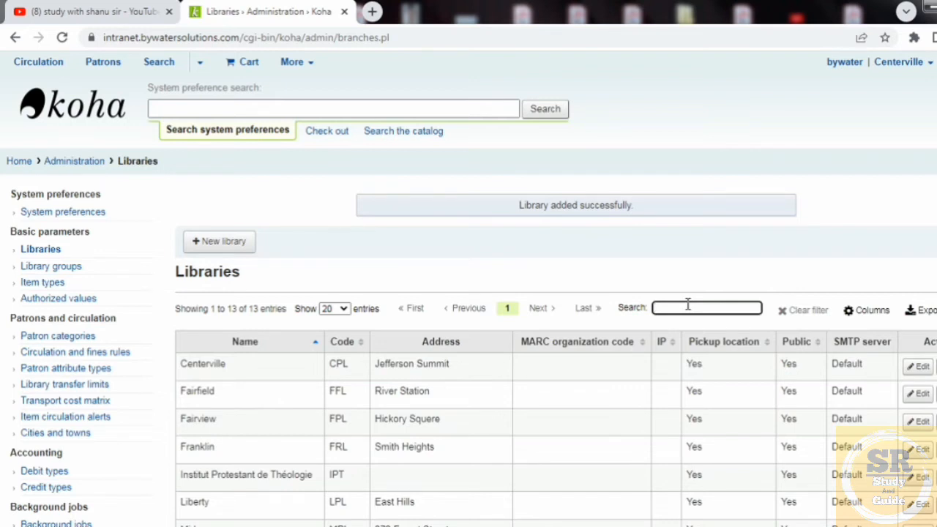
pyautogui.write('swit')
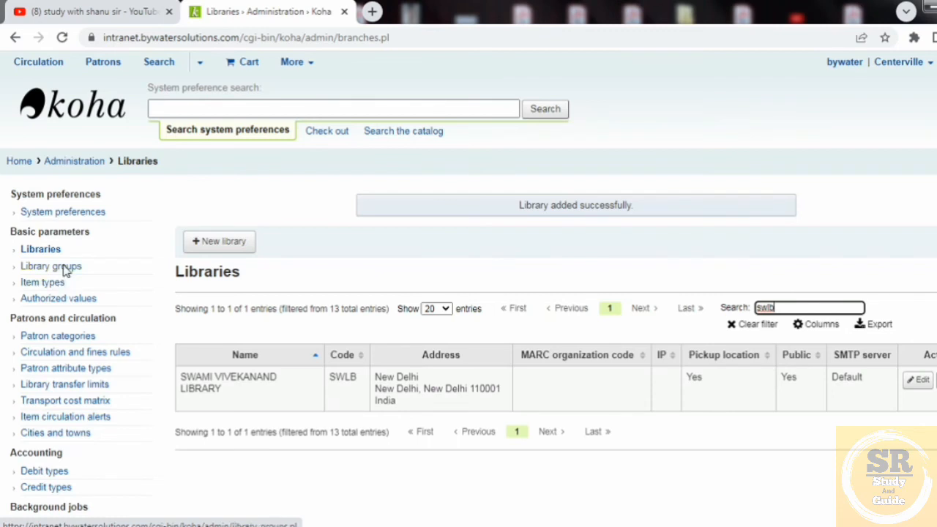
# Start a new library group from the library groups administration page and title it Swami vivakanand engineering library
pyautogui.click(73, 272)
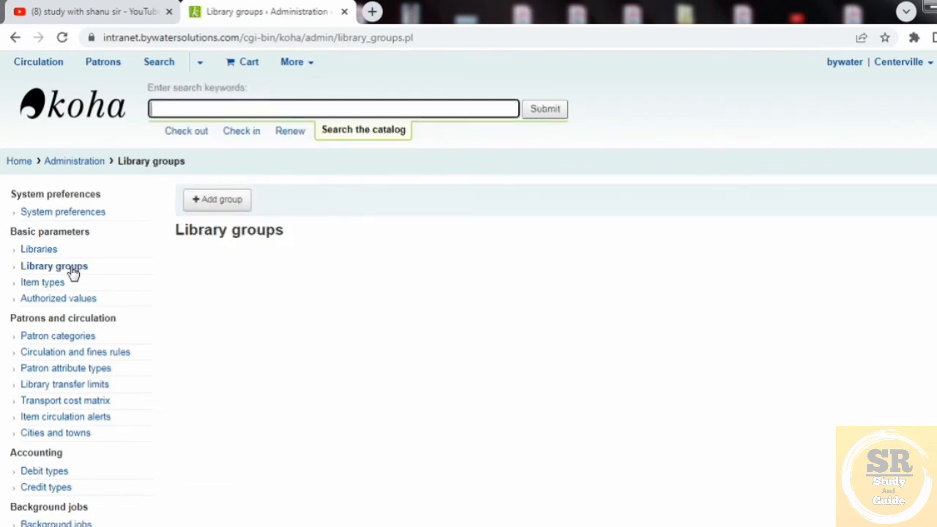
pyautogui.click(235, 206)
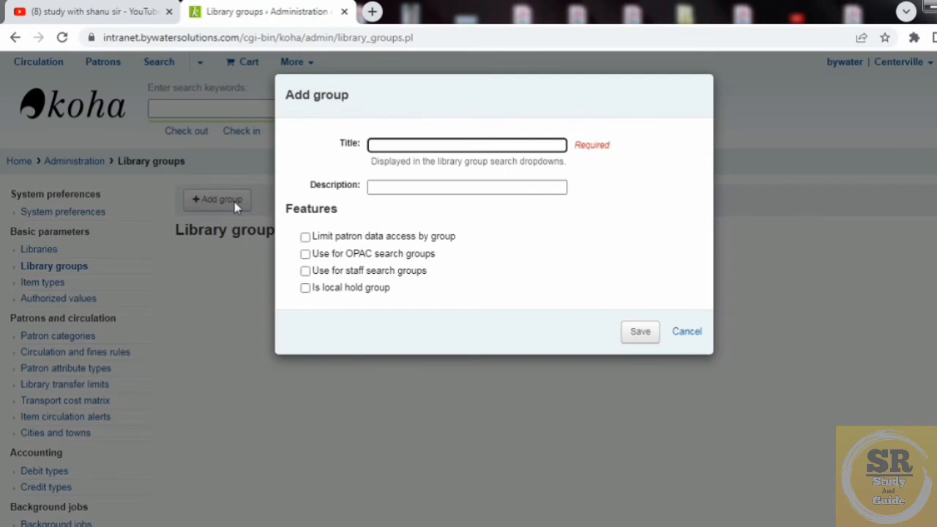
pyautogui.write('S')
pyautogui.write('a')
pyautogui.write('am')
pyautogui.write('i vev')
pyautogui.write('akand')
pyautogui.press('BackSpace')
pyautogui.press('BackSpace')
pyautogui.press('BackSpace')
pyautogui.press('BackSpace')
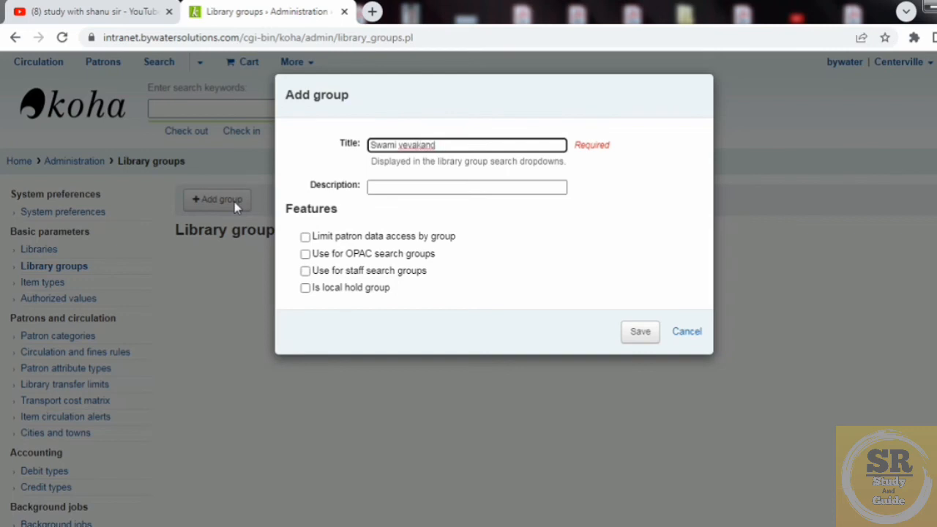
pyautogui.press('BackSpace')
pyautogui.press('BackSpace')
pyautogui.press('BackSpace')
pyautogui.write('ivakan')
pyautogui.write('d engineering ')
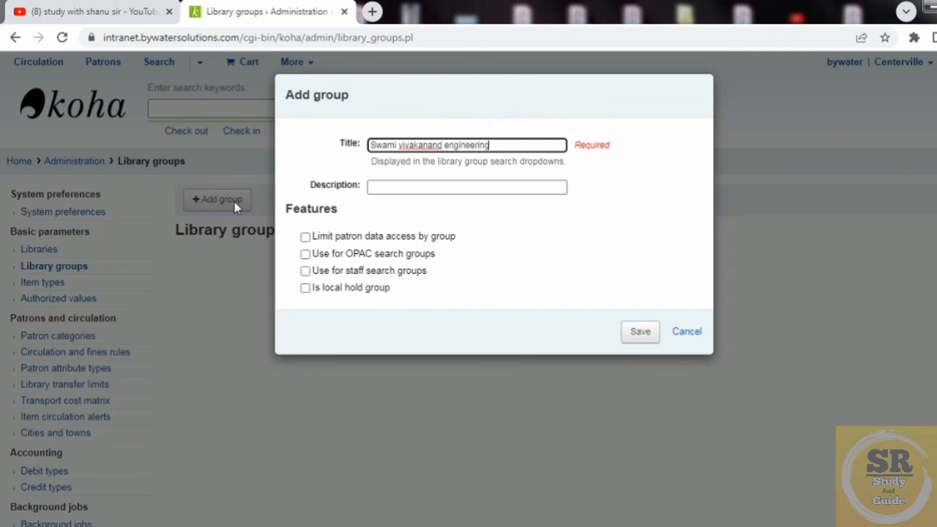
pyautogui.write('library')
# Correct the misspelled word in the group title to Vivekananda and enter Engineering Library as the description
pyautogui.rightClick(427, 146)
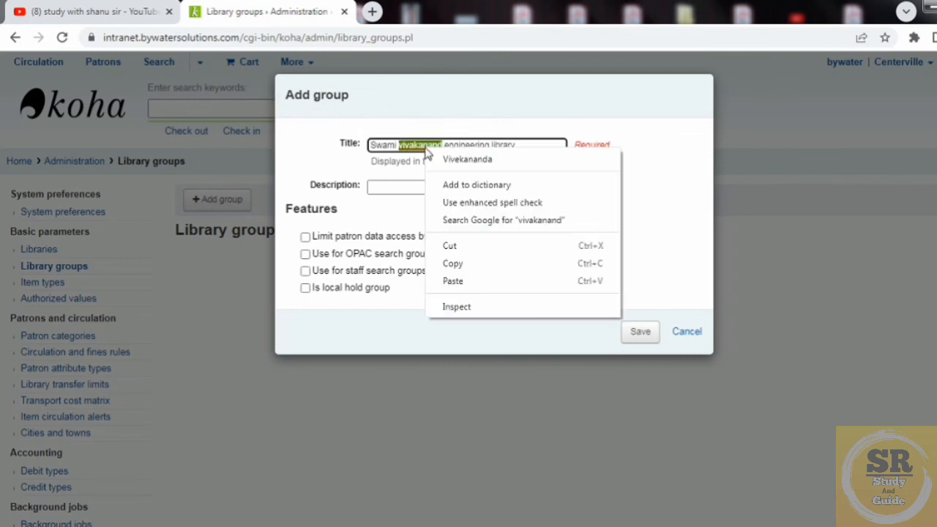
pyautogui.click(445, 161)
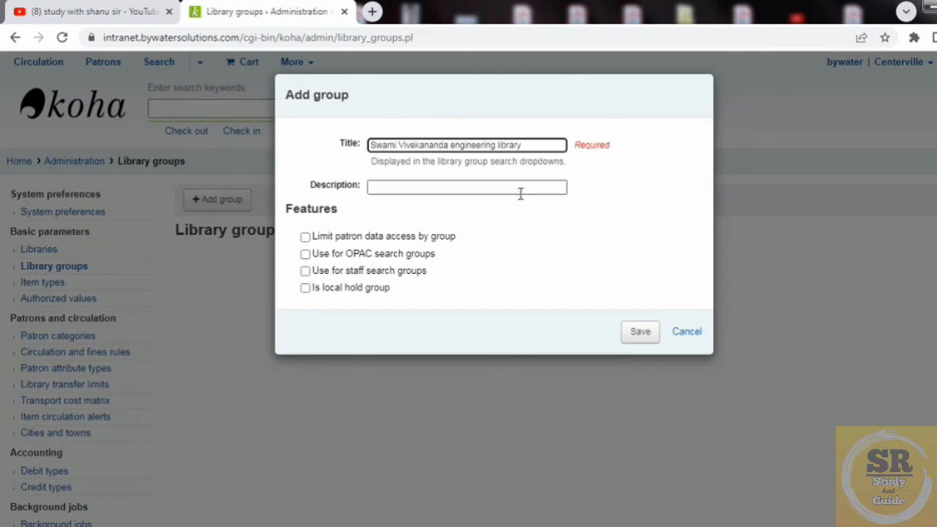
pyautogui.click(435, 189)
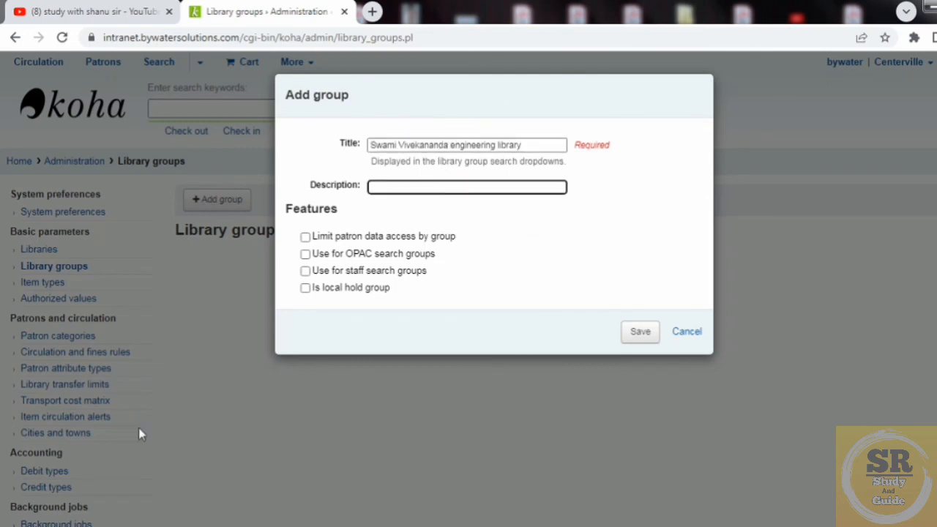
pyautogui.write('Engineering Library')
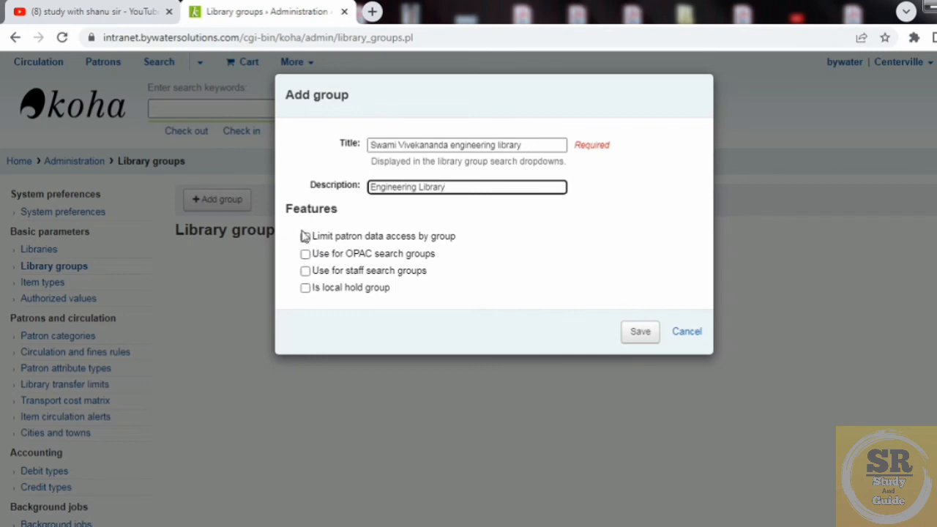
# Enable local hold group, staff search groups, OPAC search groups and limiting patron data access by group, and save the new group
pyautogui.click(306, 287)
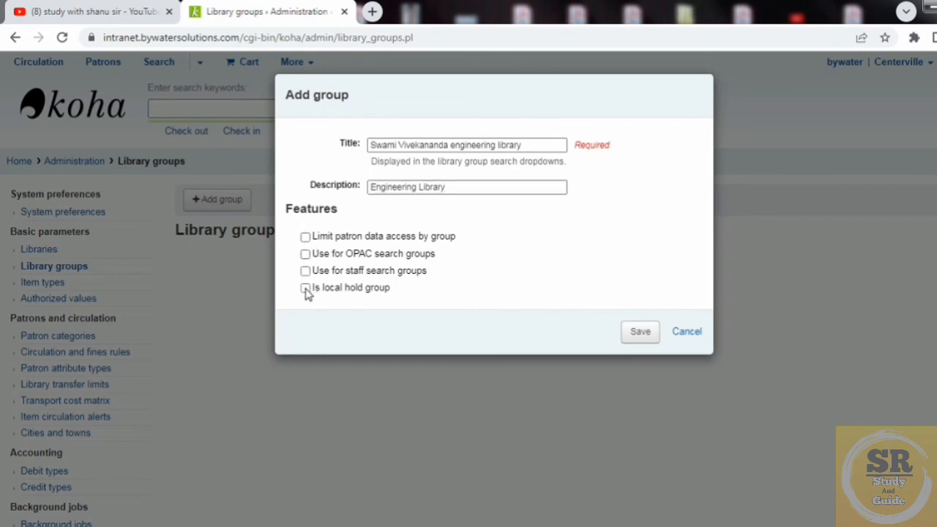
pyautogui.click(305, 271)
pyautogui.click(306, 254)
pyautogui.click(305, 238)
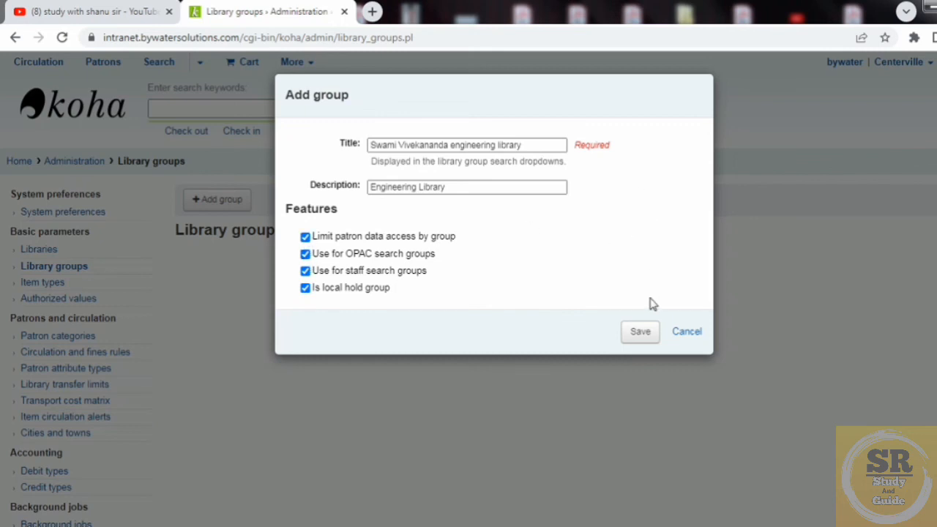
pyautogui.click(640, 334)
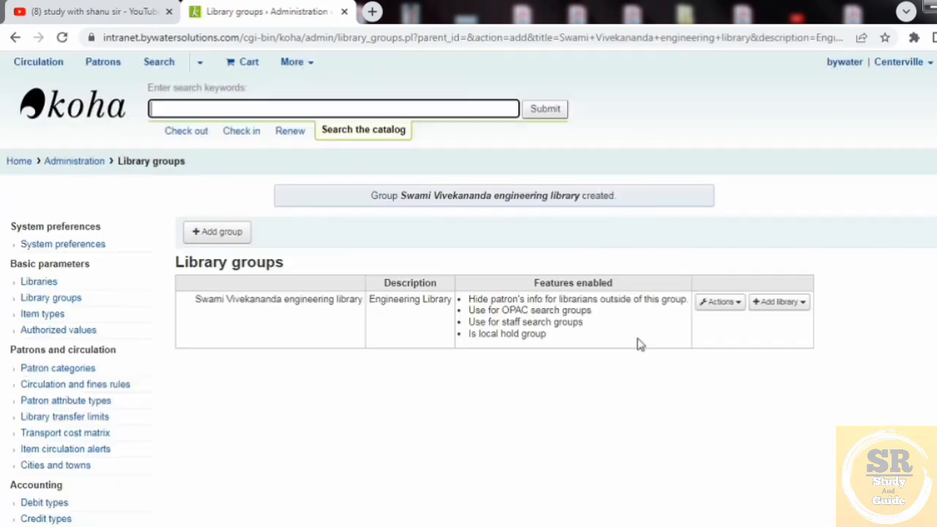